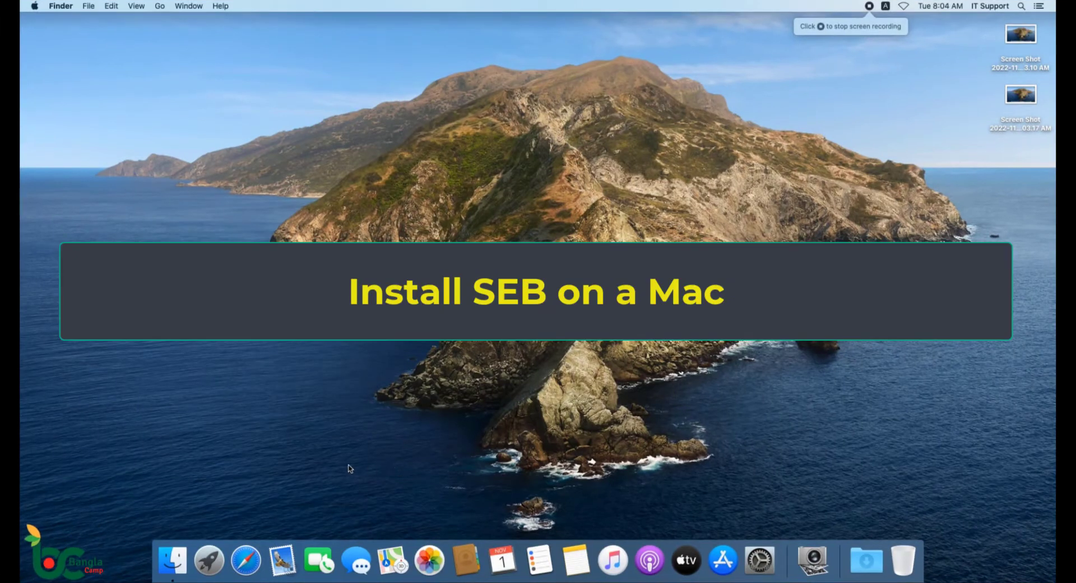
Switch to Safari, make its window full screen and open google.com in English
left_click(246, 560)
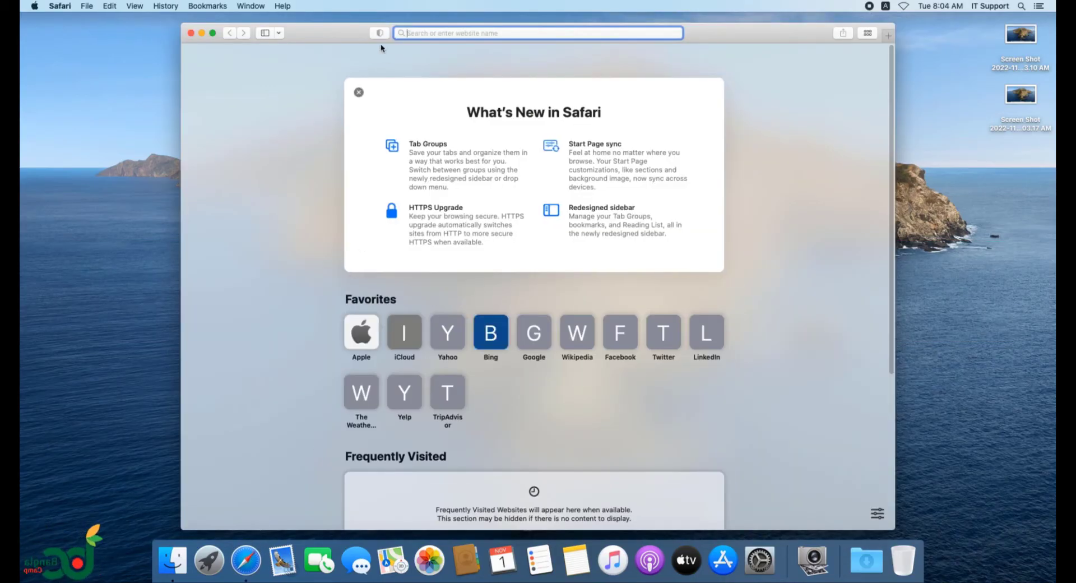
left_click(213, 33)
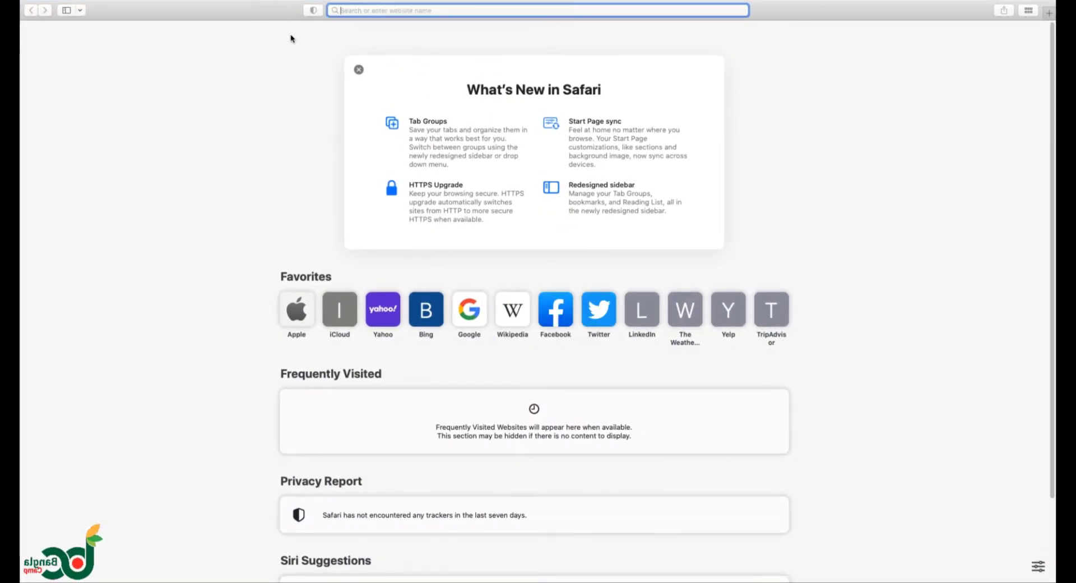
type("google.com")
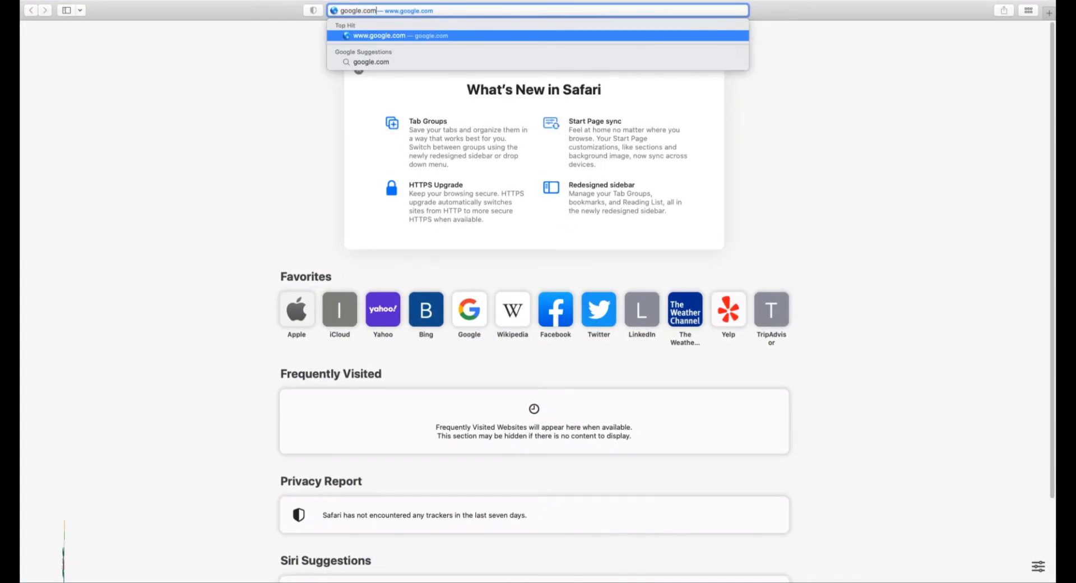
key("Return")
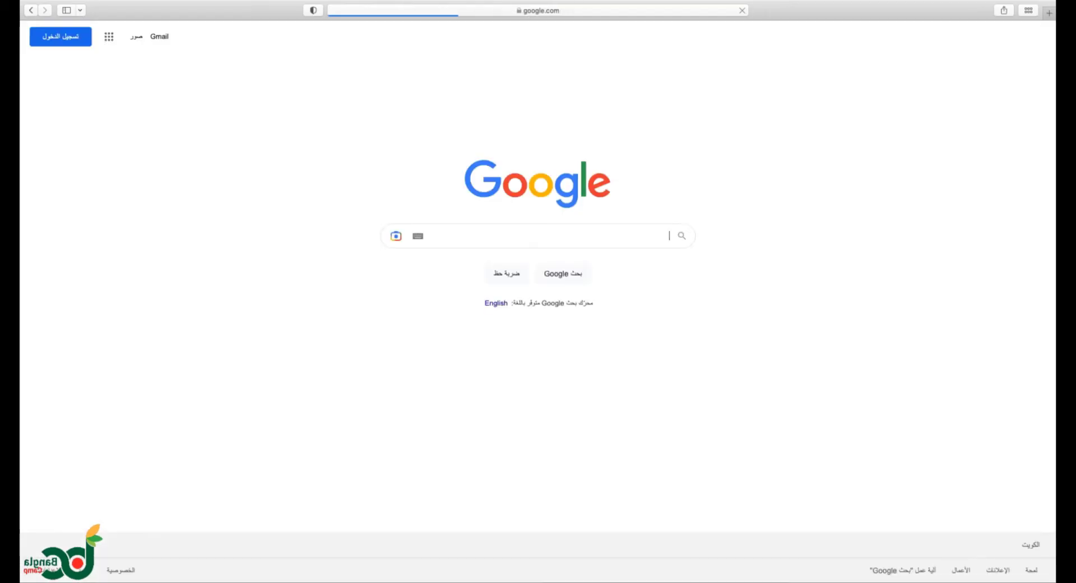
left_click(495, 303)
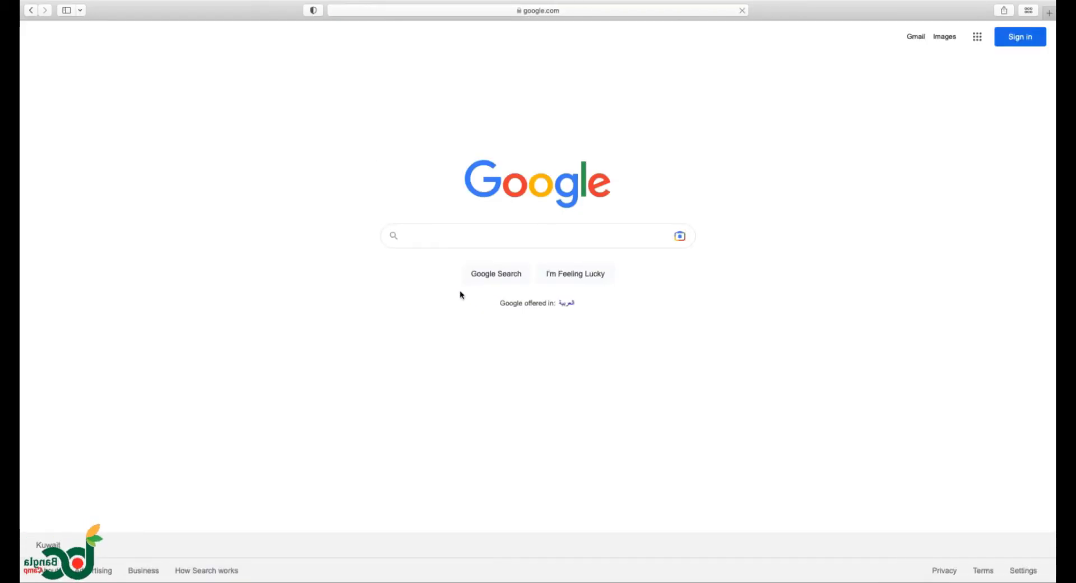
Search Google for "safe exam browser" and open the Download Latest Releases page on safeexambrowser.org
type("safe ")
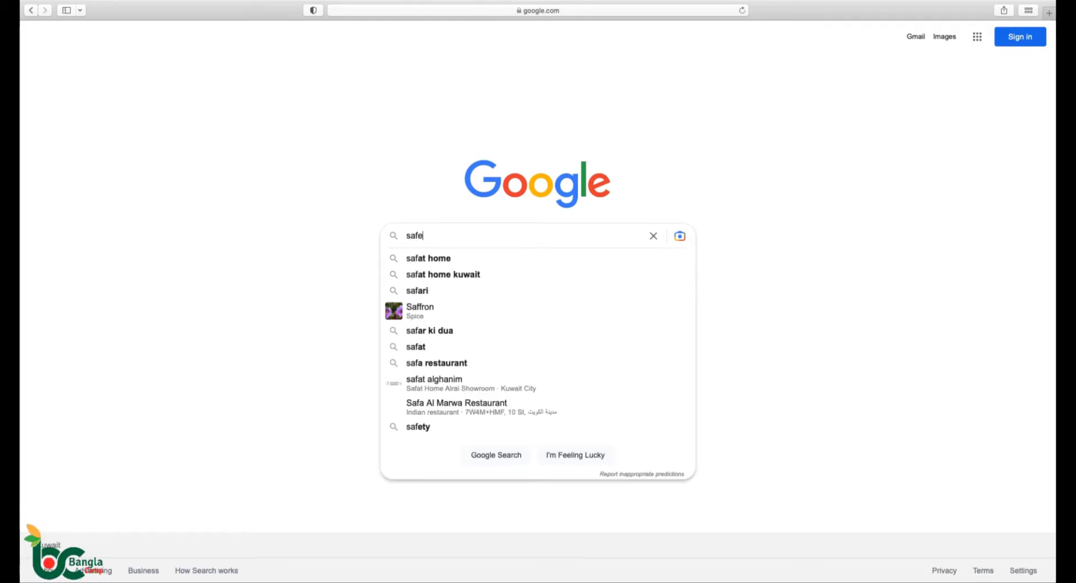
type("exam ")
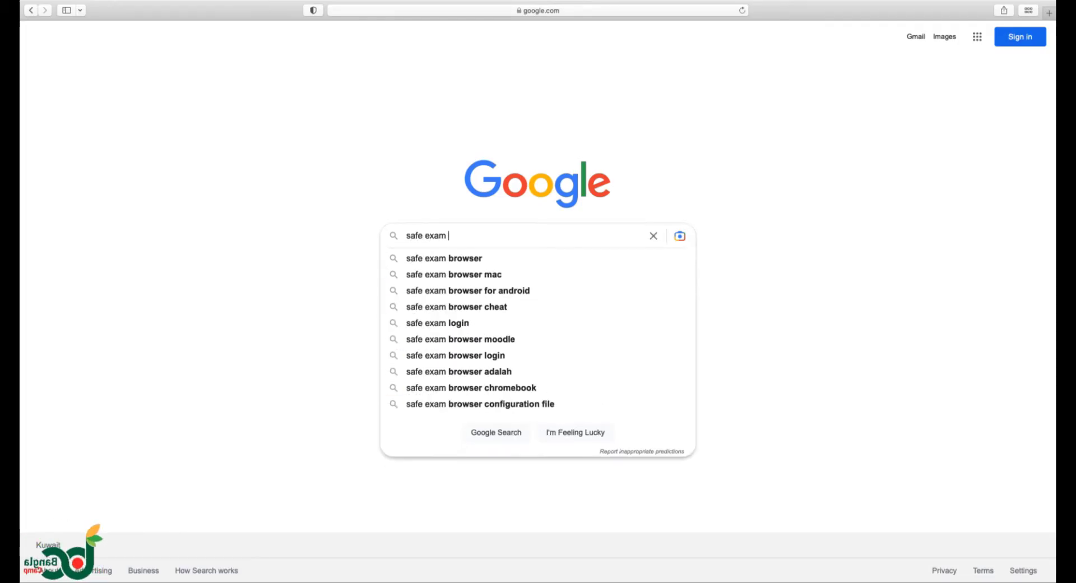
type("browser")
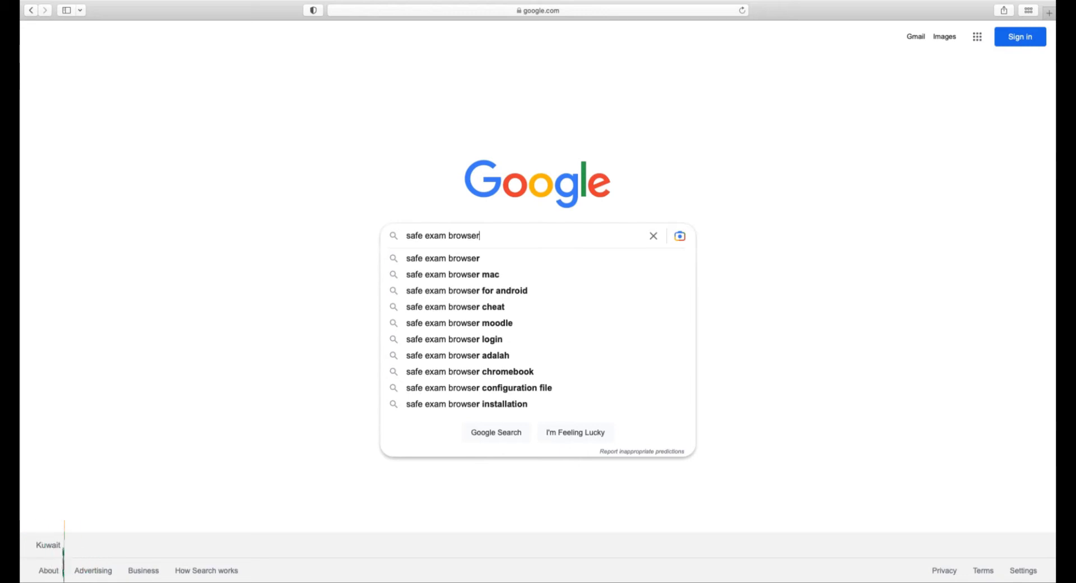
key("Return")
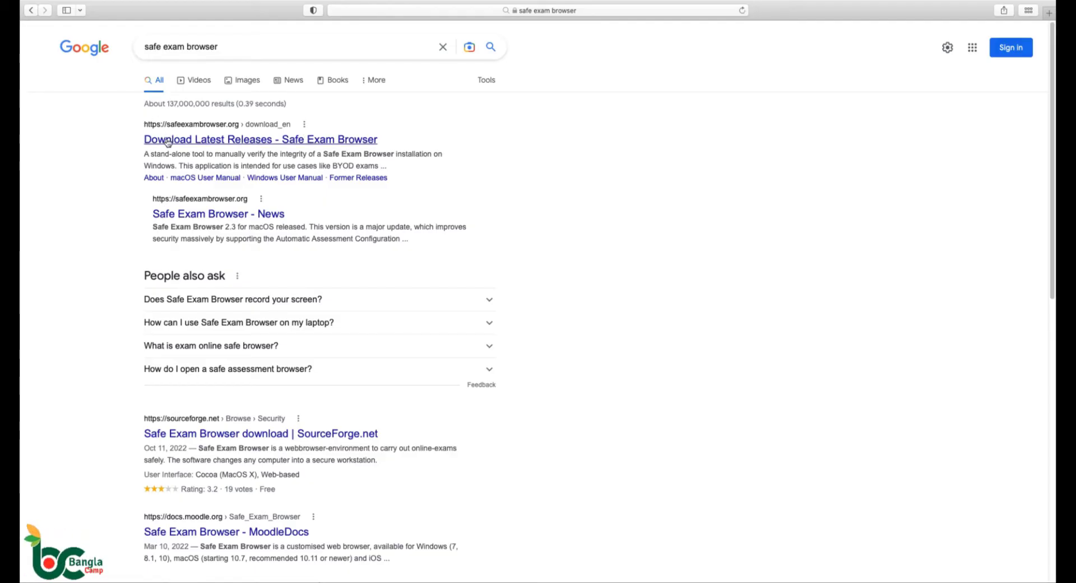
left_click(167, 140)
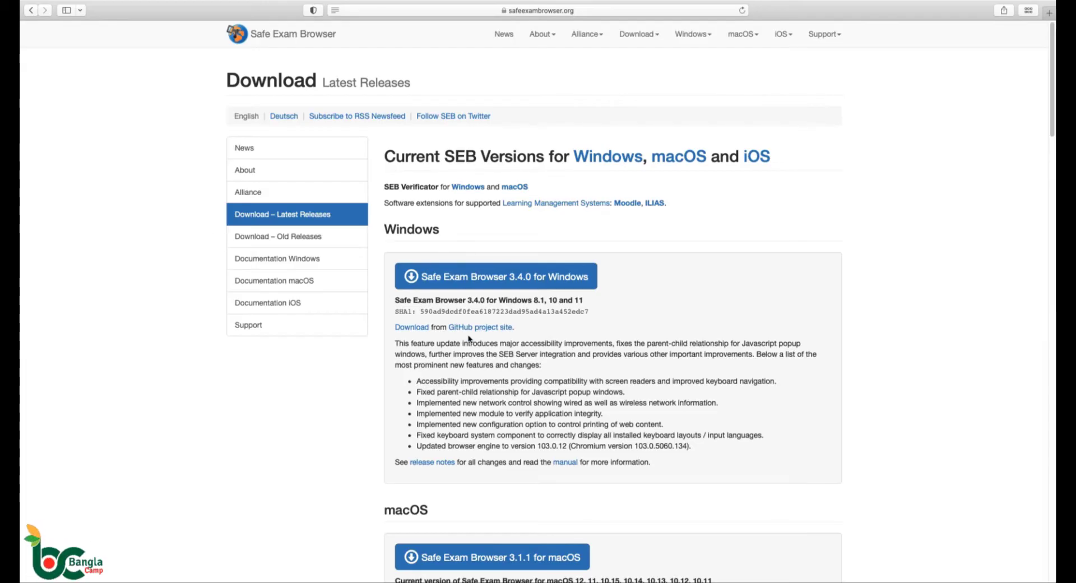
Download Safe Exam Browser 3.1.1 for macOS, allowing downloads from sourceforge.net
scroll(469, 340, "down", 5)
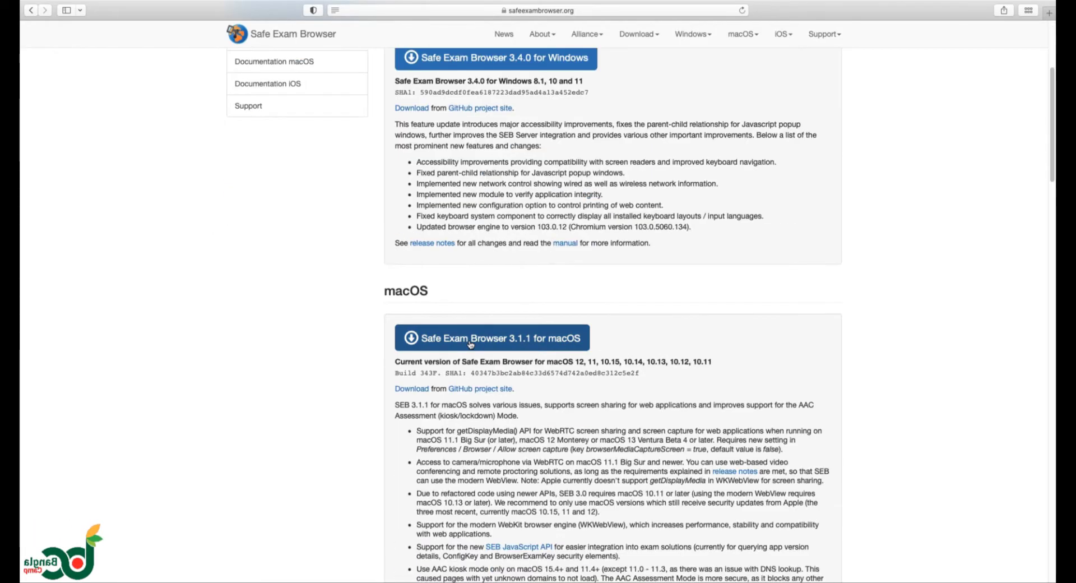
double_click(413, 292)
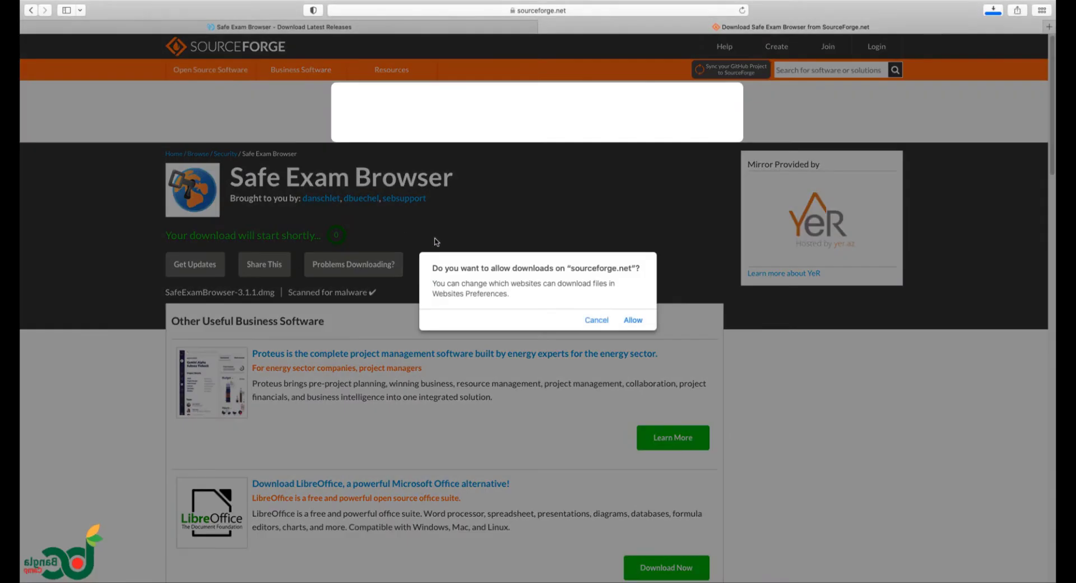
left_click(632, 320)
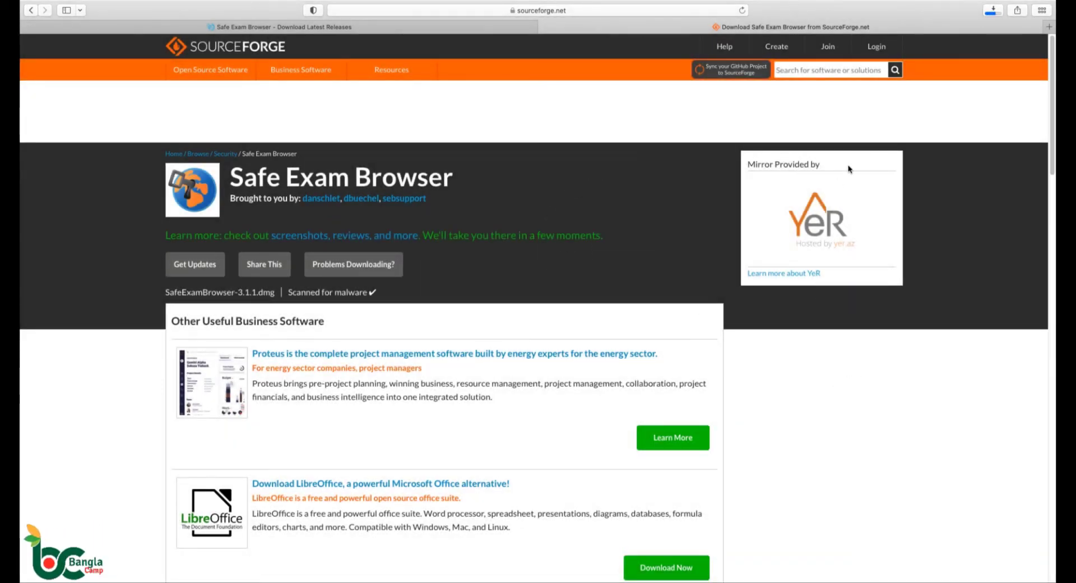
Open the downloaded SafeExamBrowser-3.1.1.dmg disk image from Safari's downloads
left_click(992, 10)
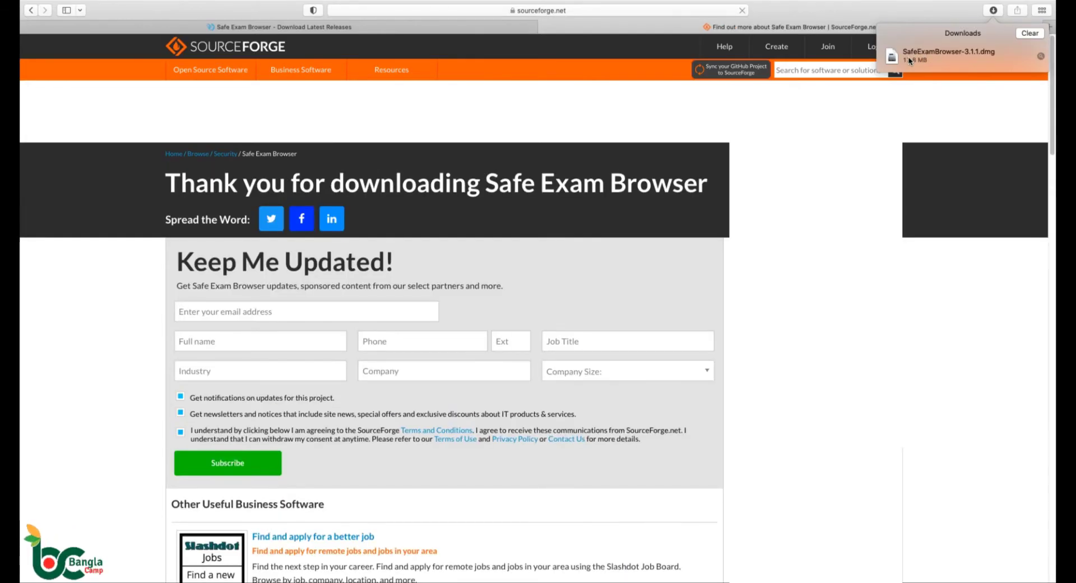
left_click(908, 57)
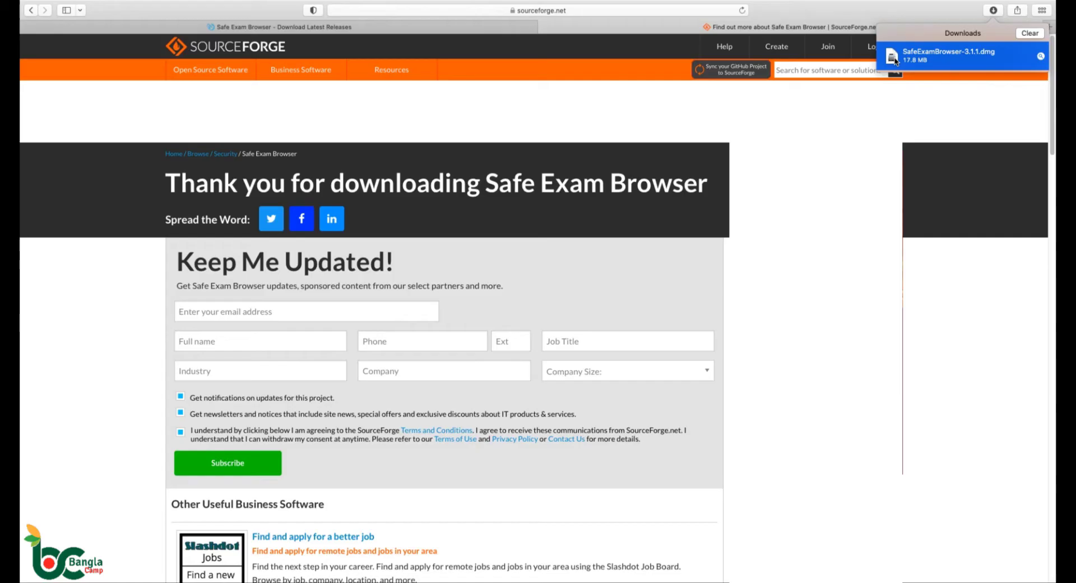
double_click(960, 57)
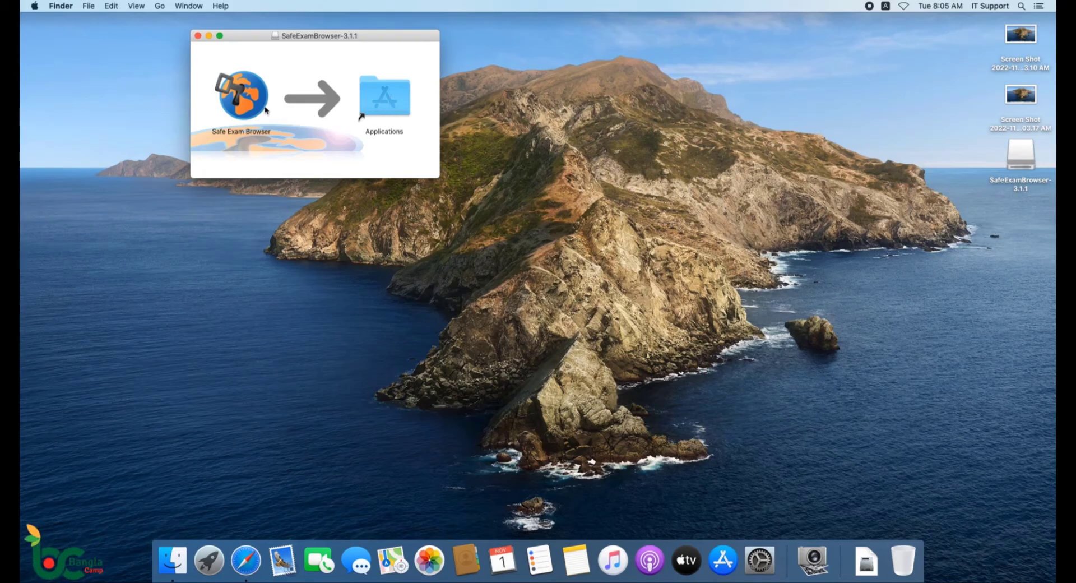
Copy Safe Exam Browser into the Applications folder and close the disk image window
left_click_drag(244, 102, 383, 105)
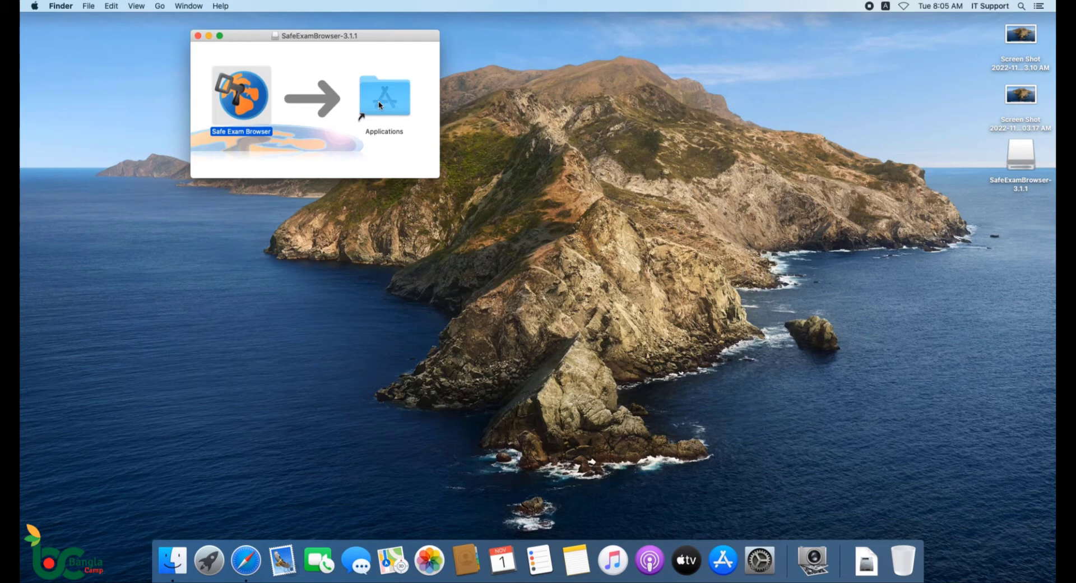
left_click(198, 35)
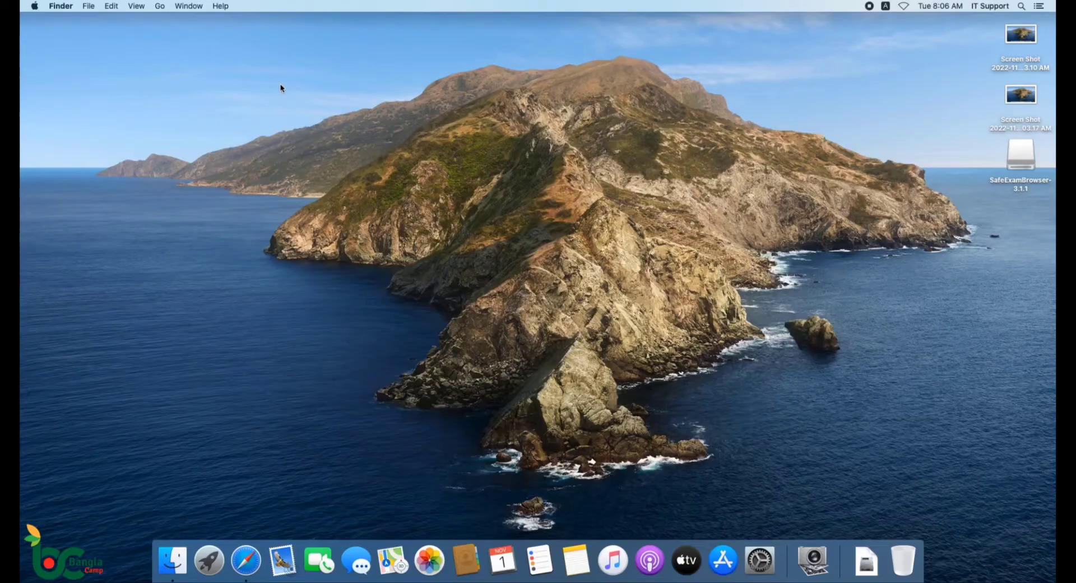
left_click(34, 6)
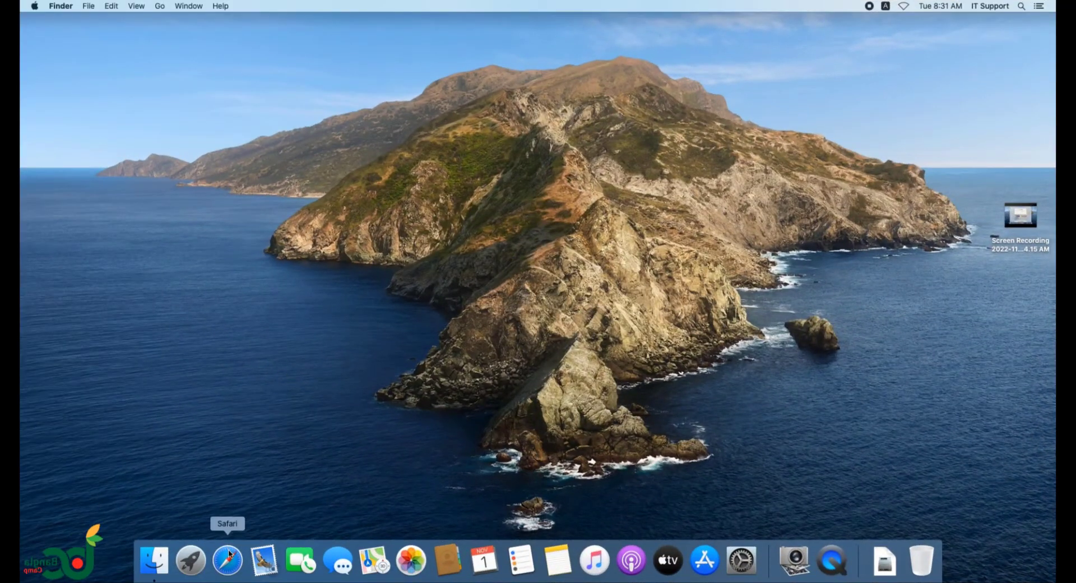
Switch to Safari in full screen, search Google for "safe exam browser" and open the safeexambrowser.org Download Latest Releases page
left_click(227, 558)
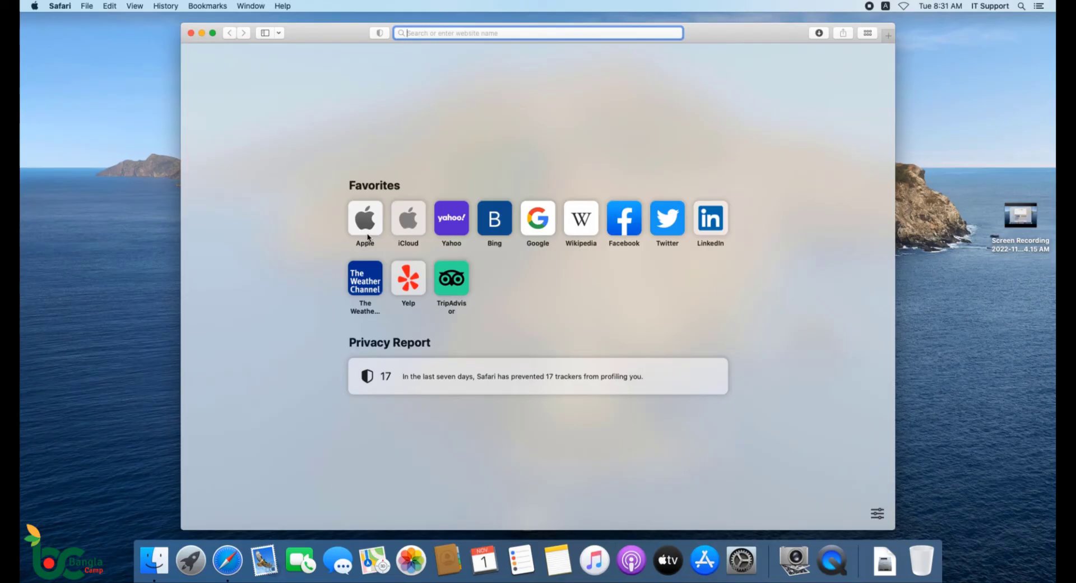
type("google.com")
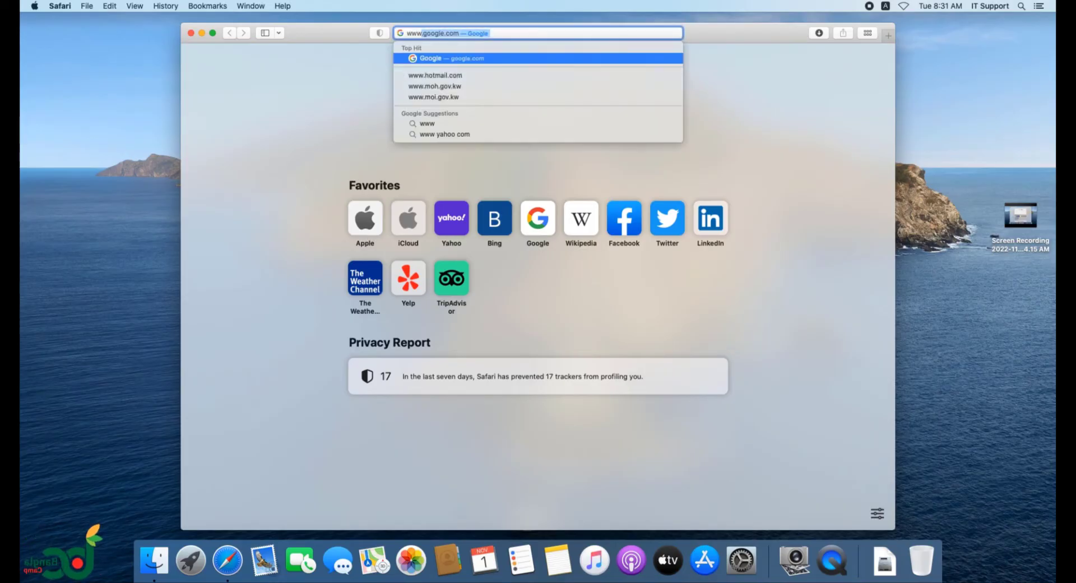
key("Return")
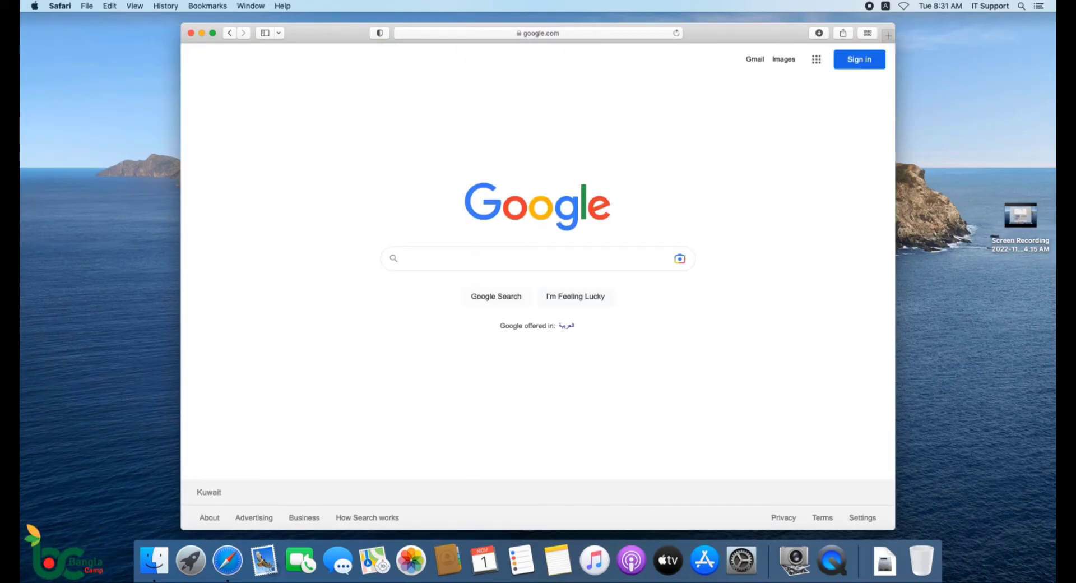
left_click(212, 34)
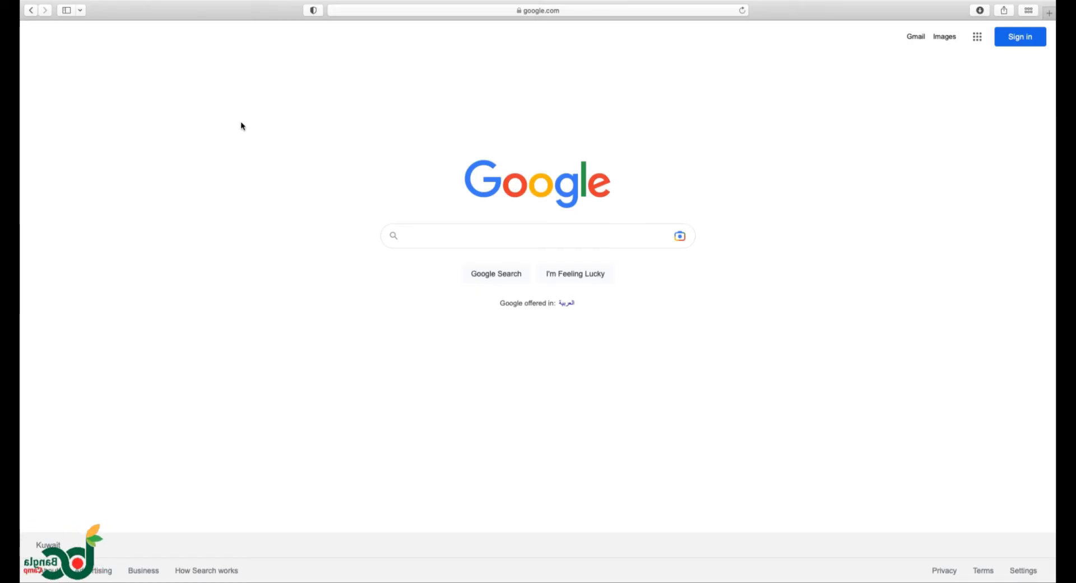
type("safe exam browser")
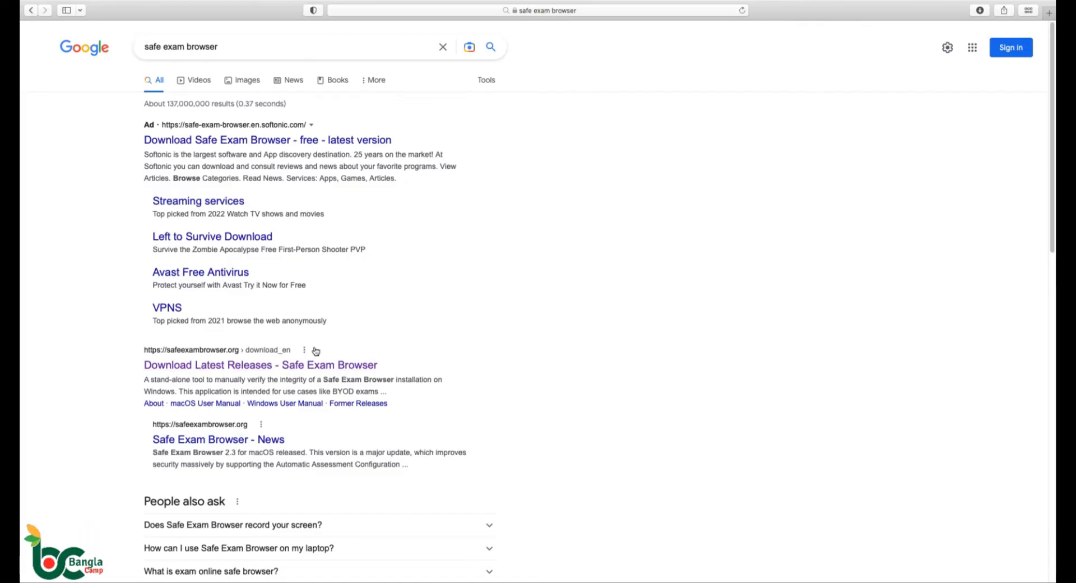
left_click(193, 364)
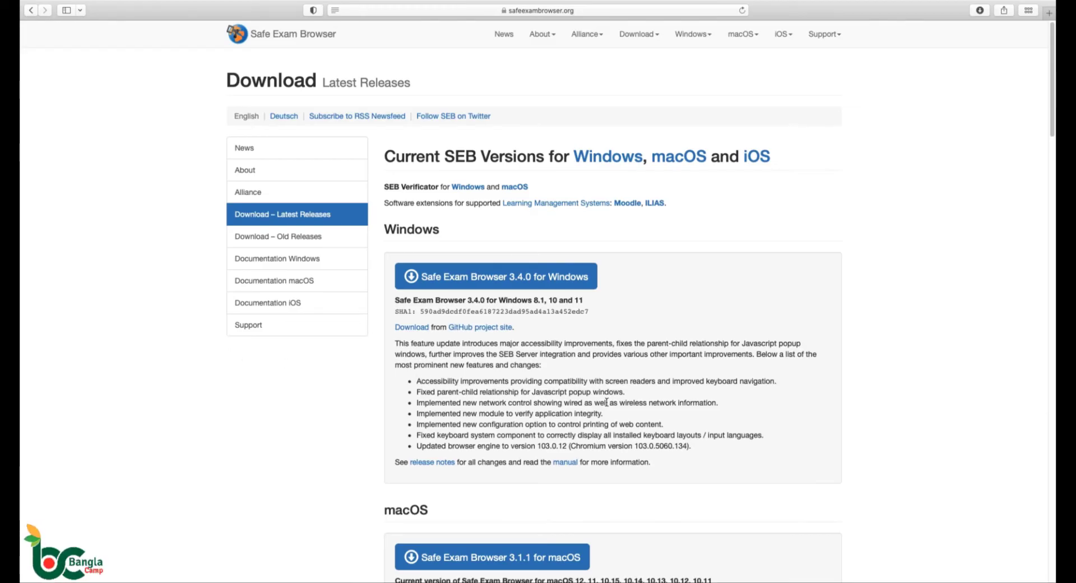
Download Safe Exam Browser 3.1.1 from the macOS section of the releases page
scroll(607, 402, "down", 5)
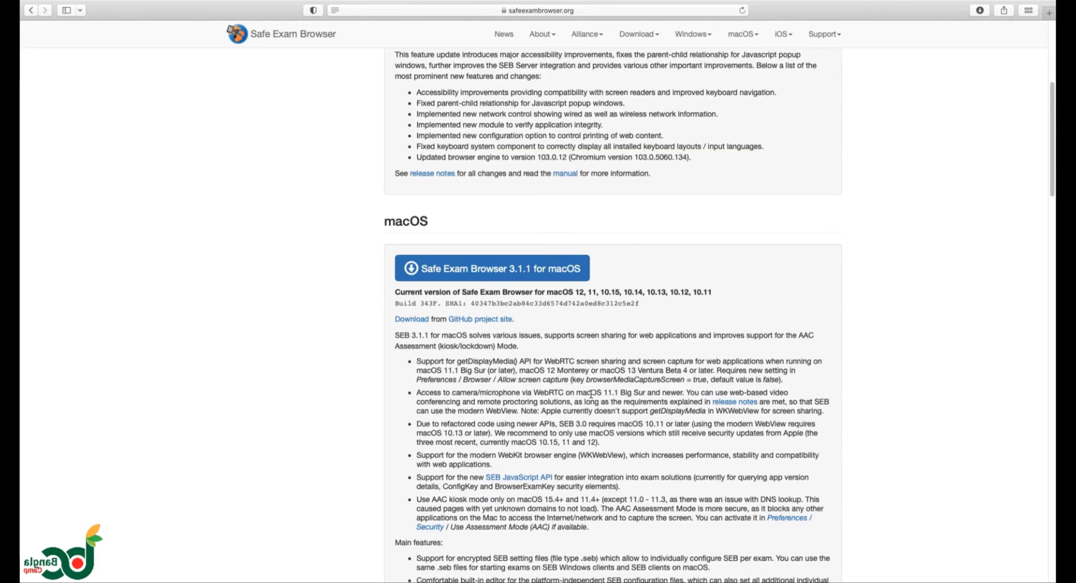
left_click_drag(385, 223, 447, 224)
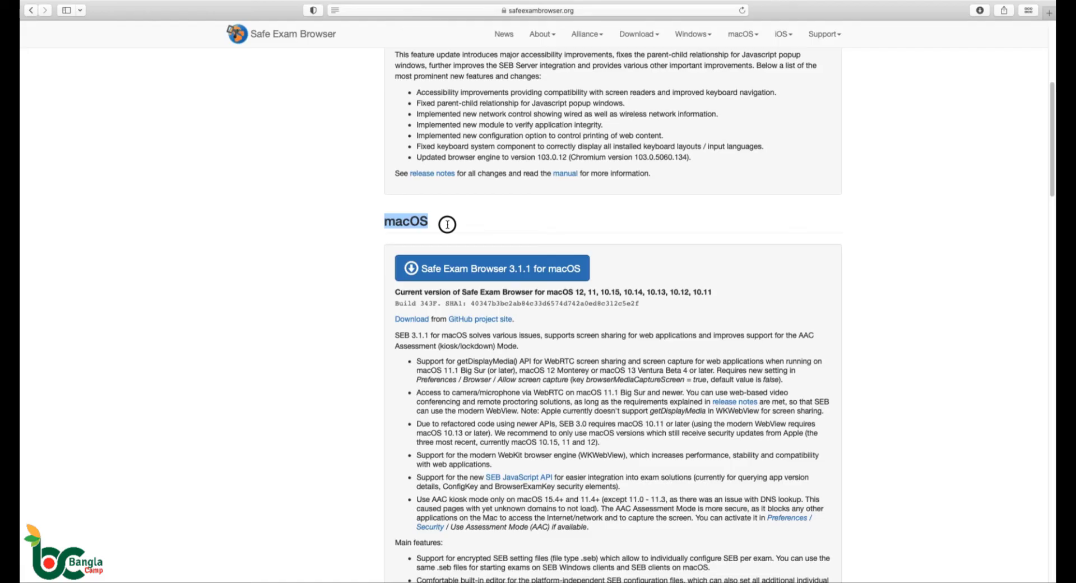
left_click(506, 275)
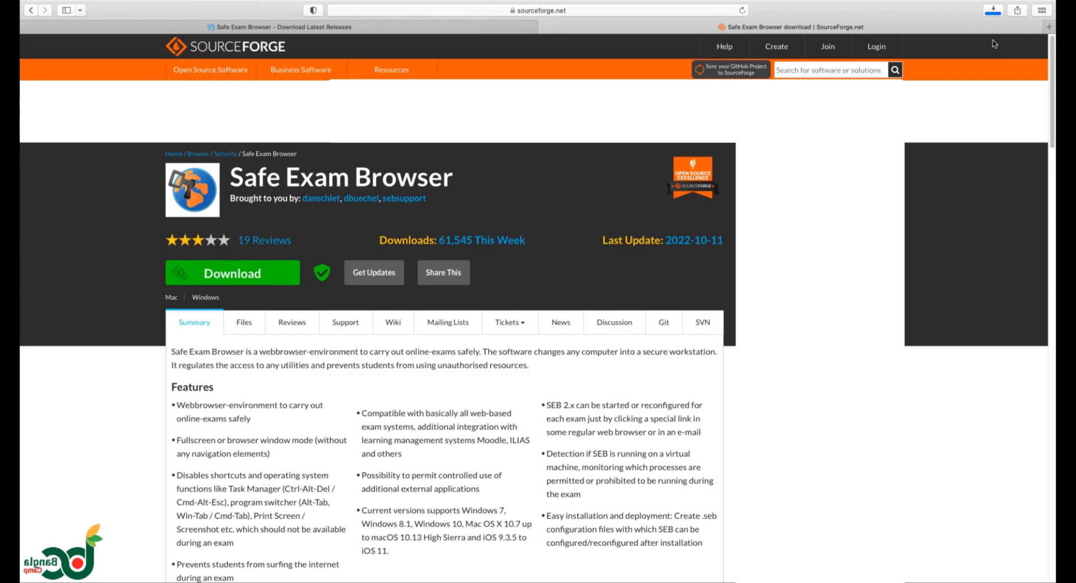
Open the newest SafeExamBrowser-3.1.1.dmg disk image from Safari's downloads
left_click(993, 11)
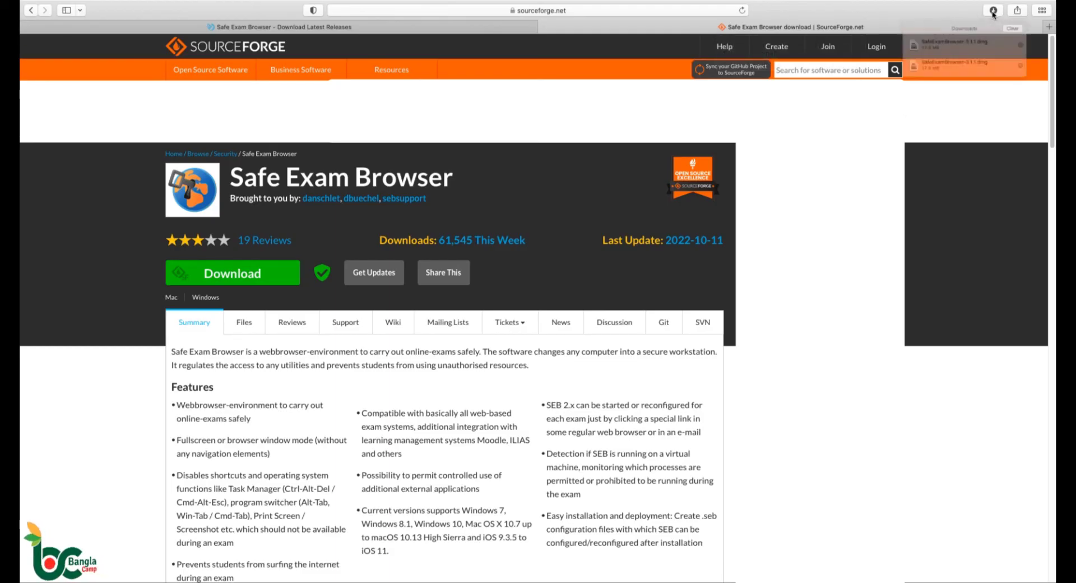
left_click(949, 58)
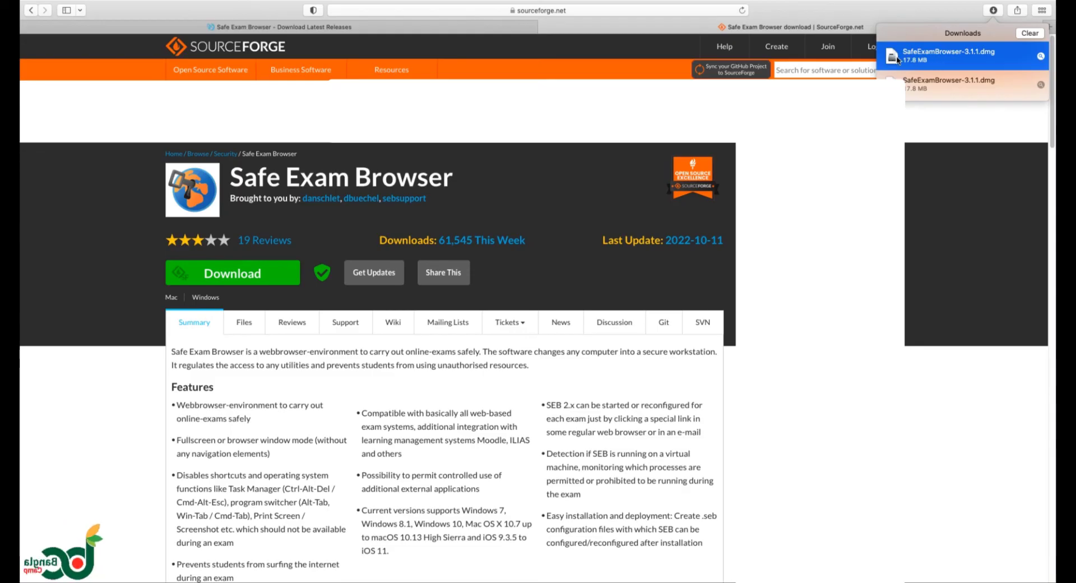
double_click(917, 55)
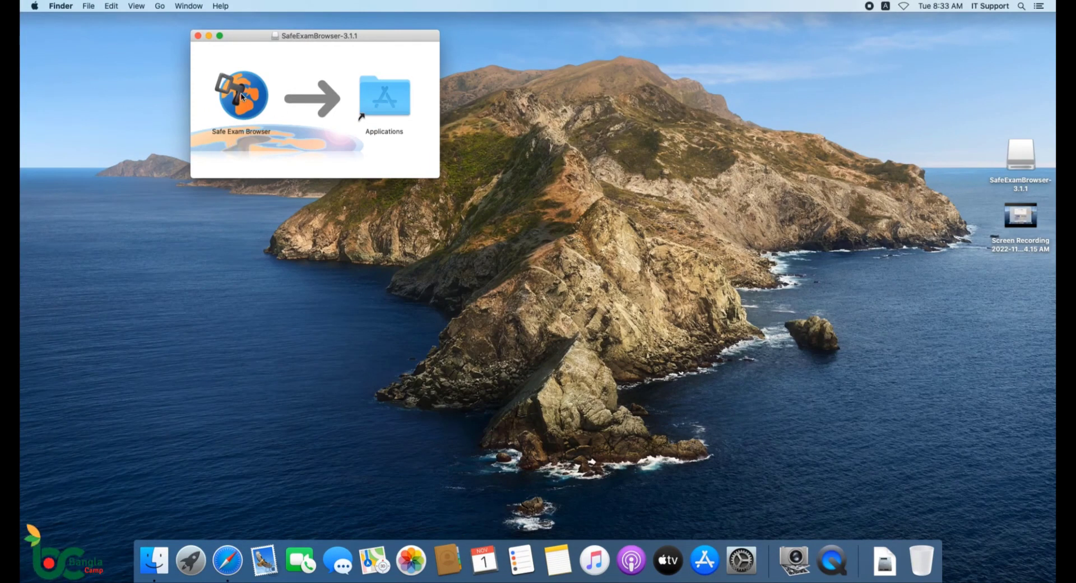
Copy Safe Exam Browser into the Applications folder, replacing the existing copy, and close the disk image window
left_click_drag(270, 108, 383, 101)
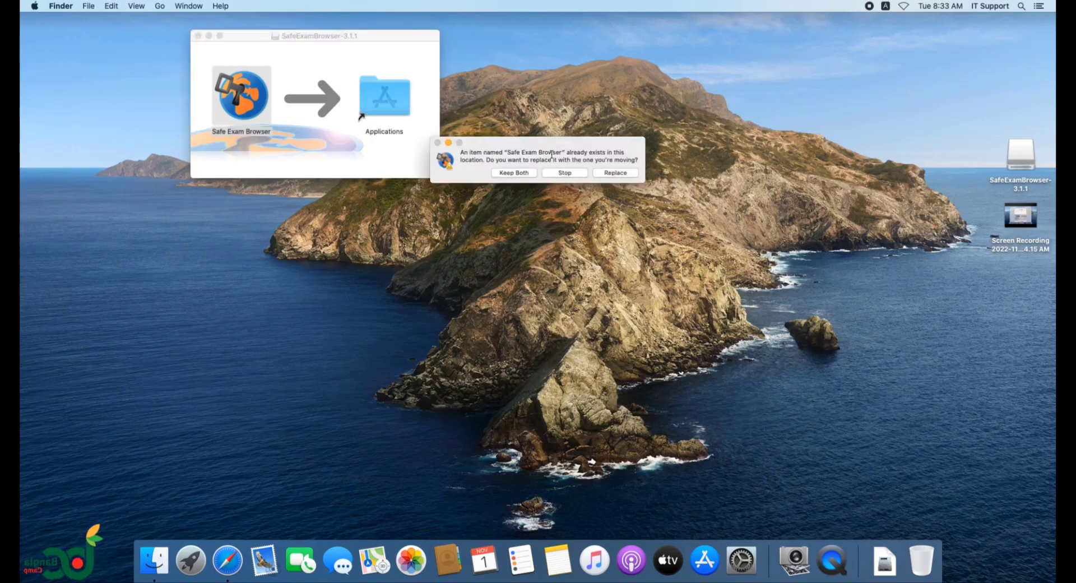
left_click(616, 174)
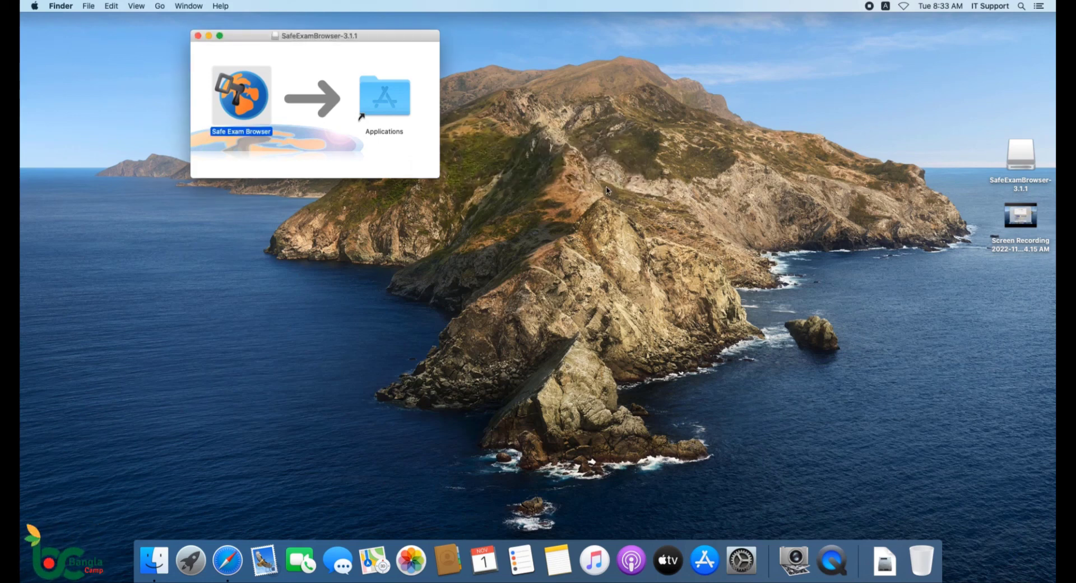
left_click(198, 36)
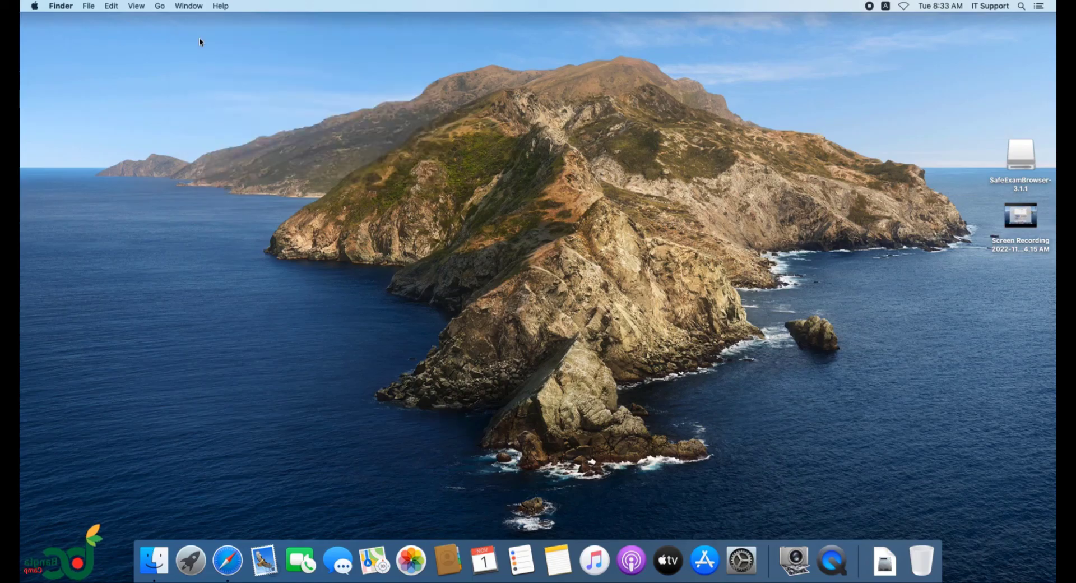
Bring up the Mac's system commands from the desktop
left_click(35, 7)
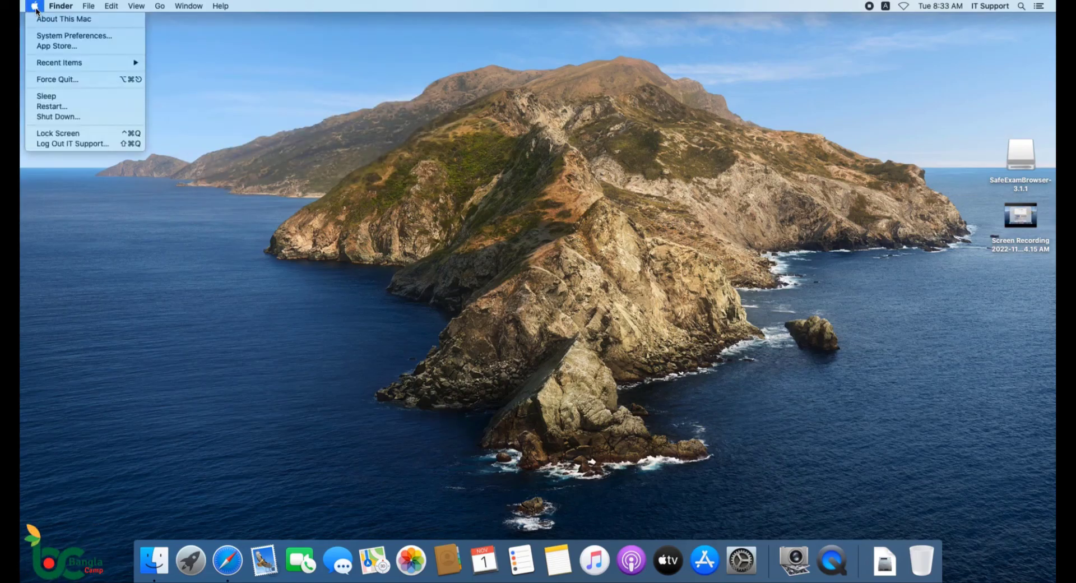